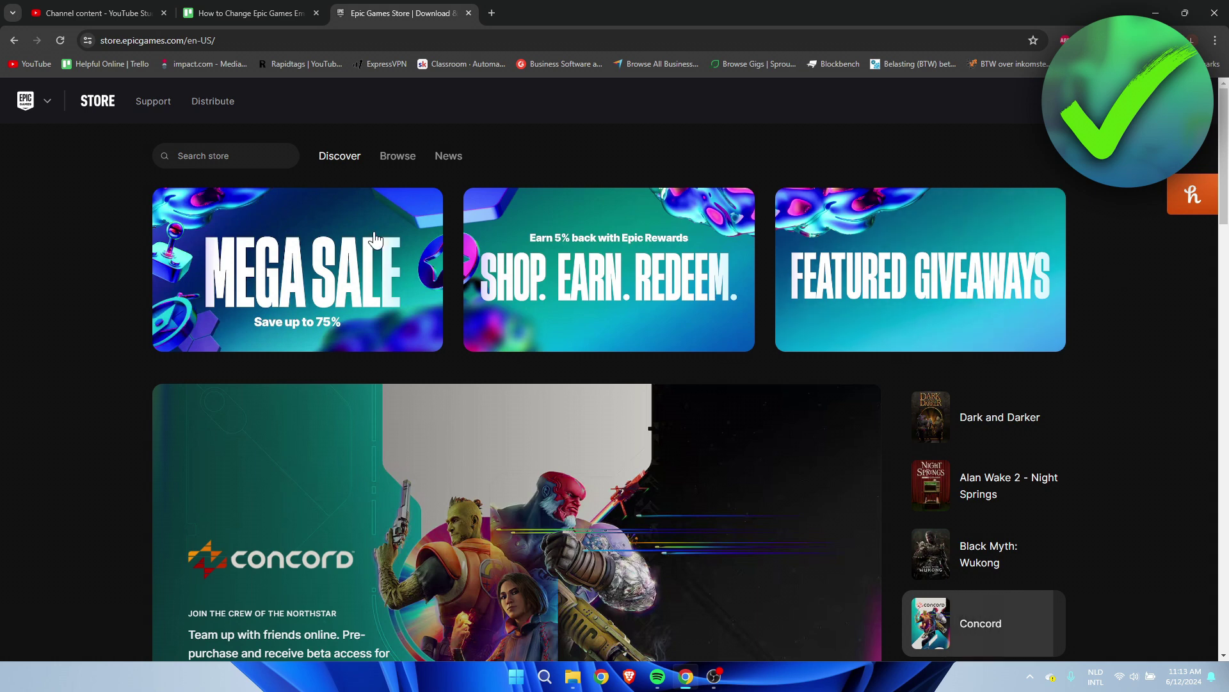
- Go to the Epic Games Player Support page from the Store's Support link
click(155, 104)
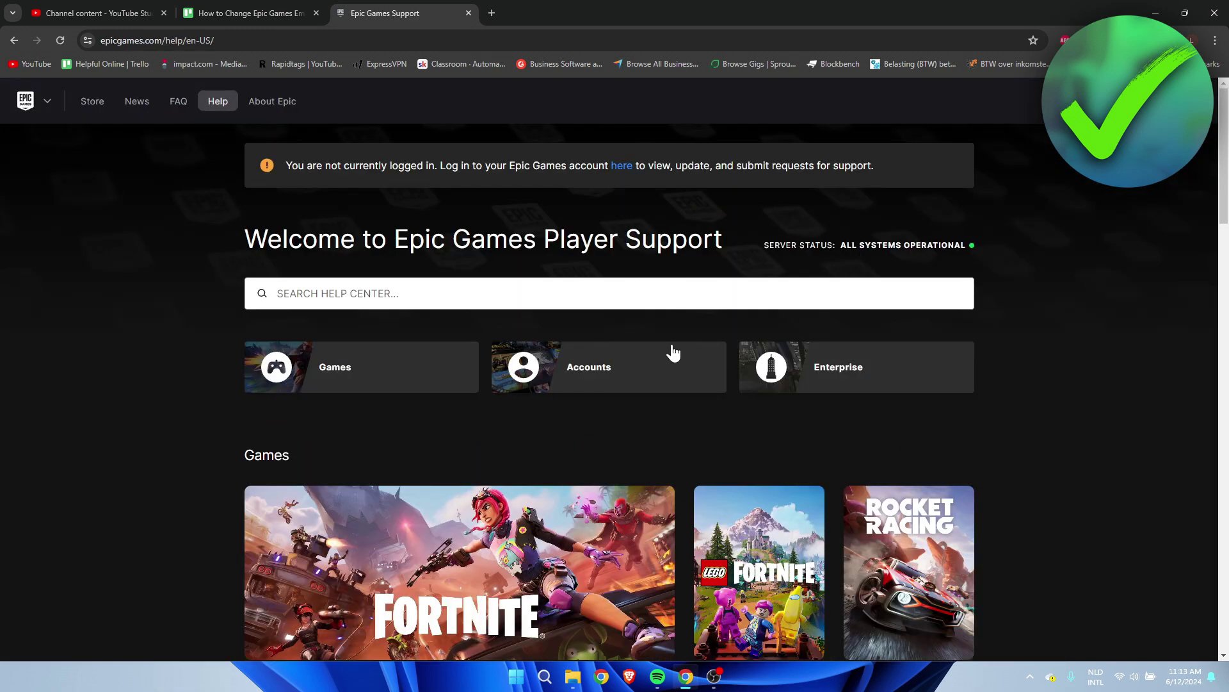
- Open the Accounts help category and start a support request through Contact Us
click(600, 368)
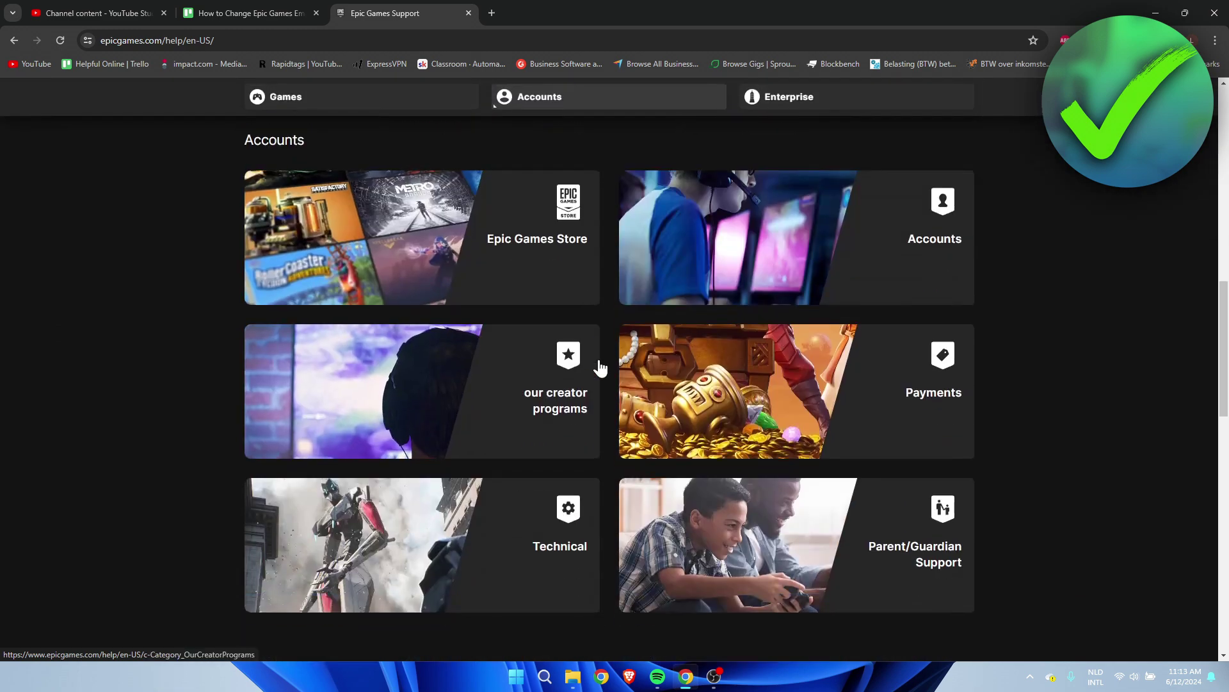
scroll(478, 353, down, 3)
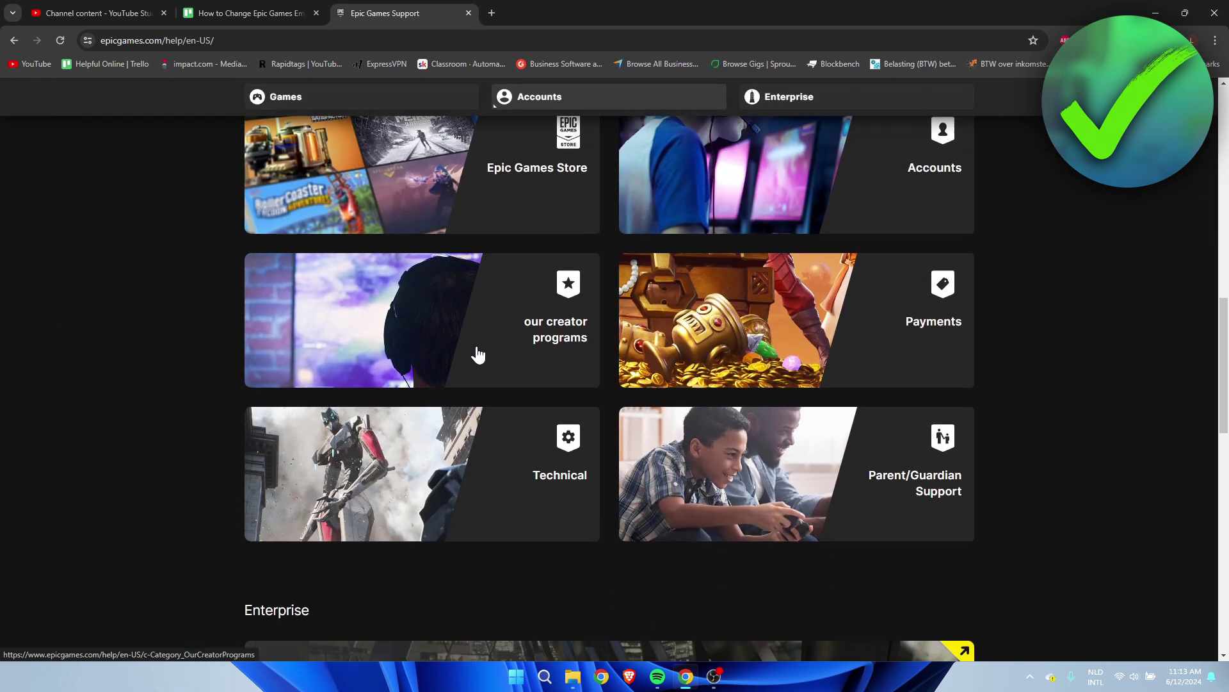
scroll(817, 346, up, 4)
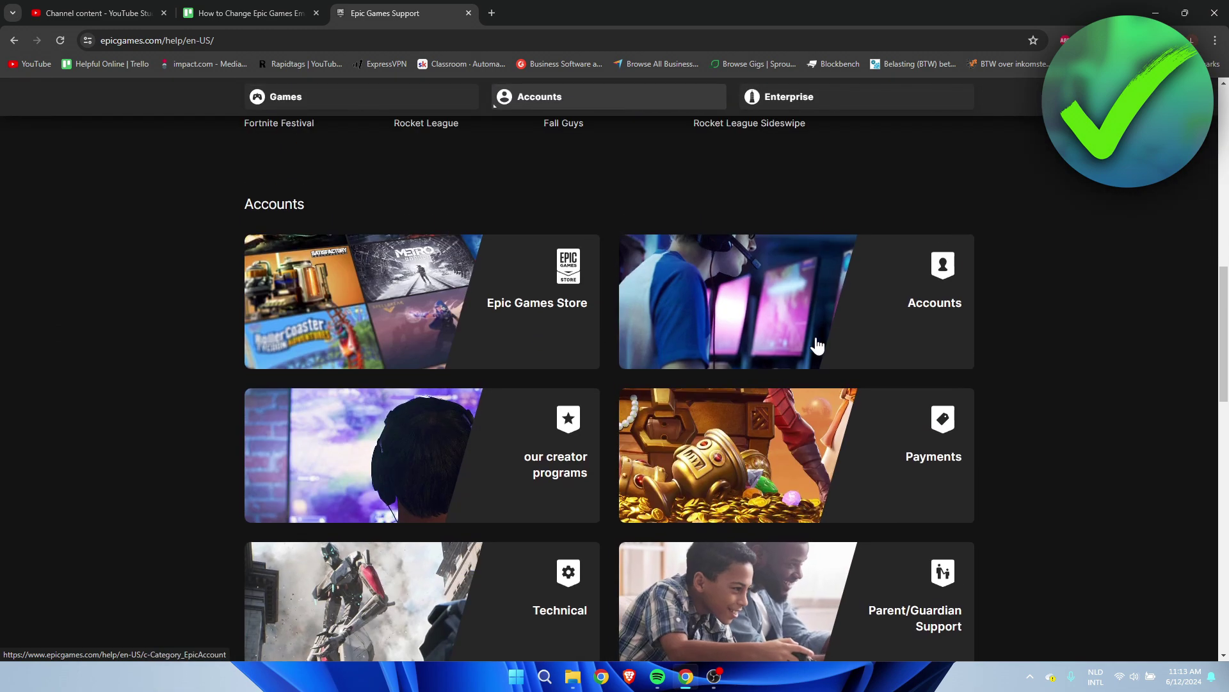
click(790, 288)
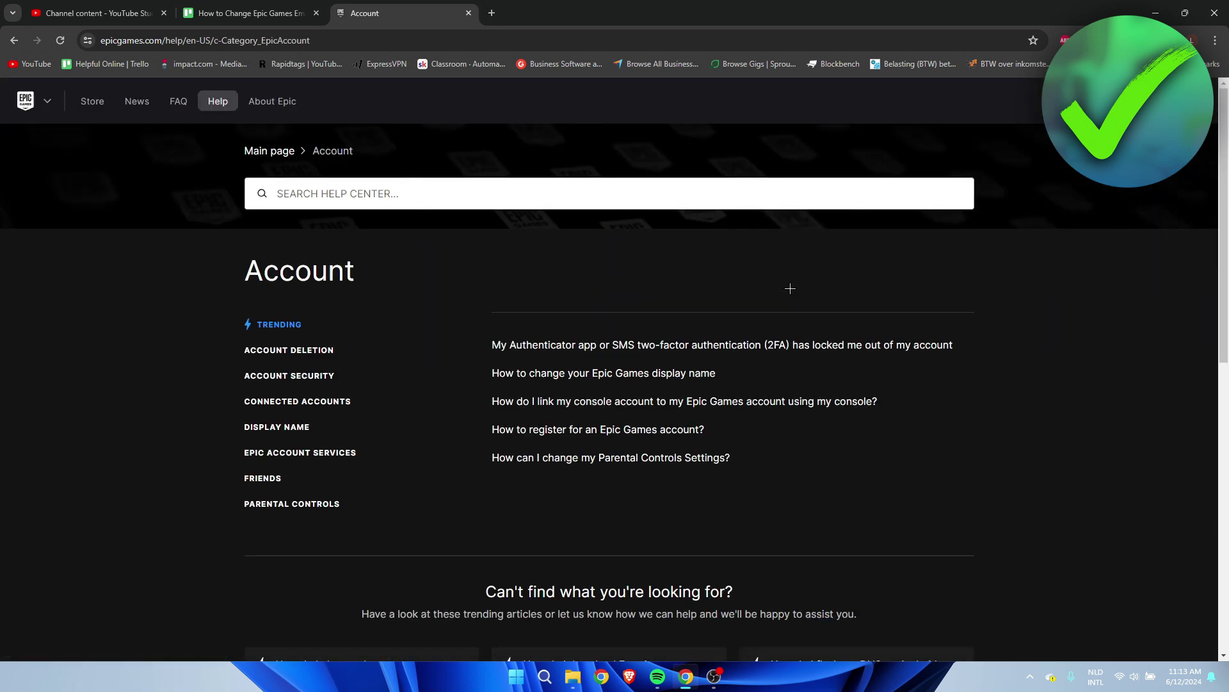
scroll(790, 288, down, 5)
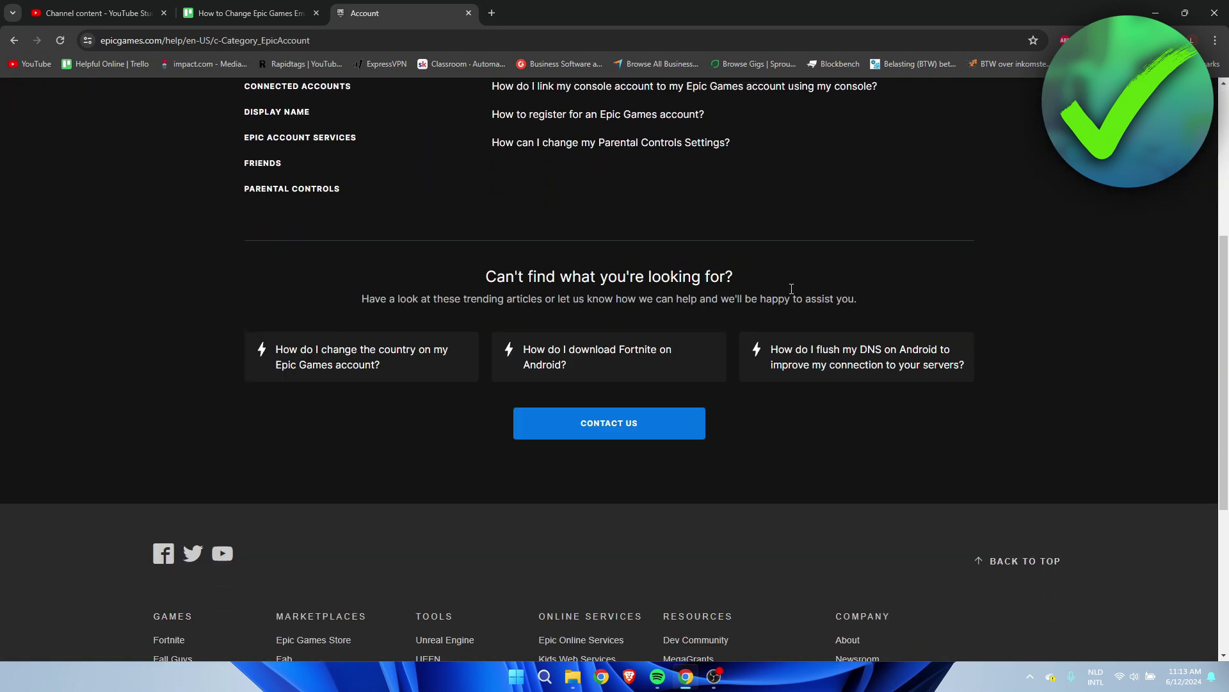
scroll(791, 289, up, 1)
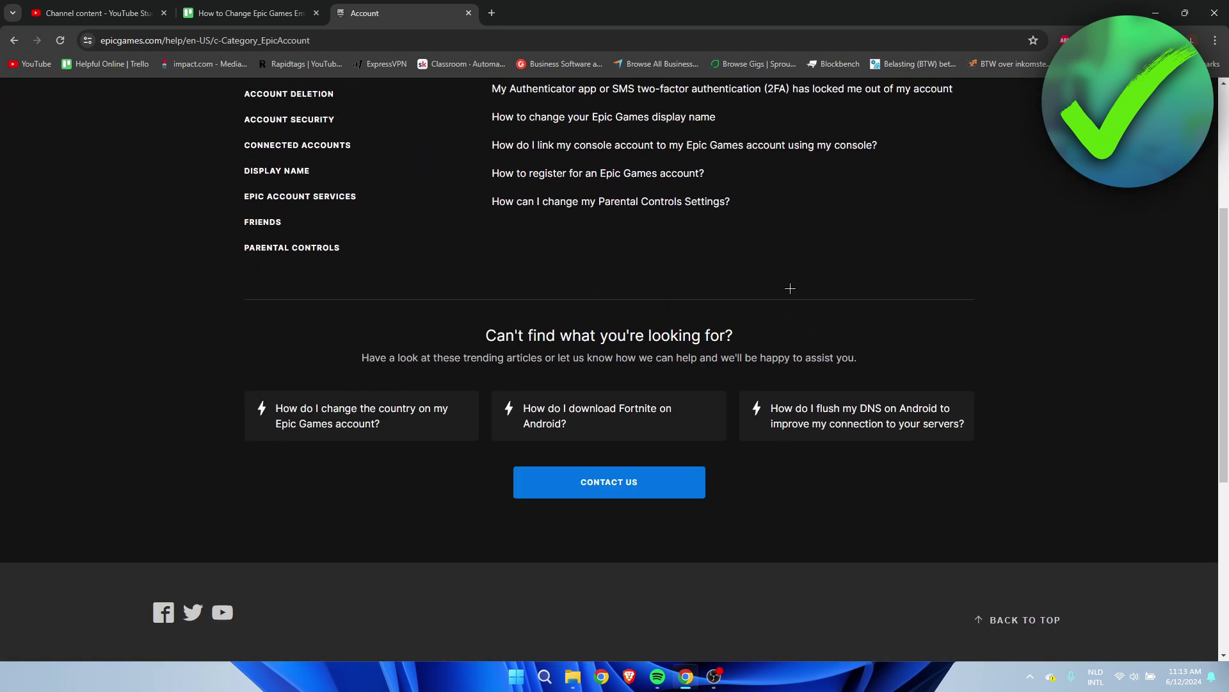
click(613, 493)
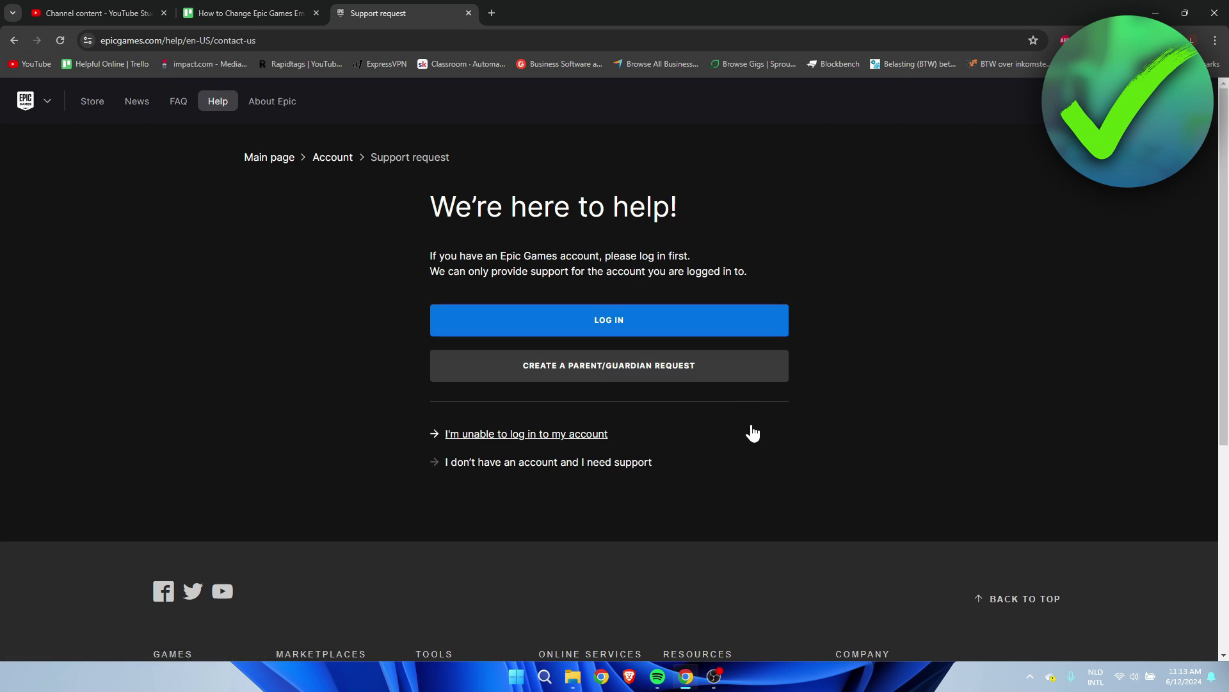
- Choose 'I'm unable to log in', then 'I don't have access to the email on my account', and open Email Change
click(532, 435)
scroll(531, 436, down, 1)
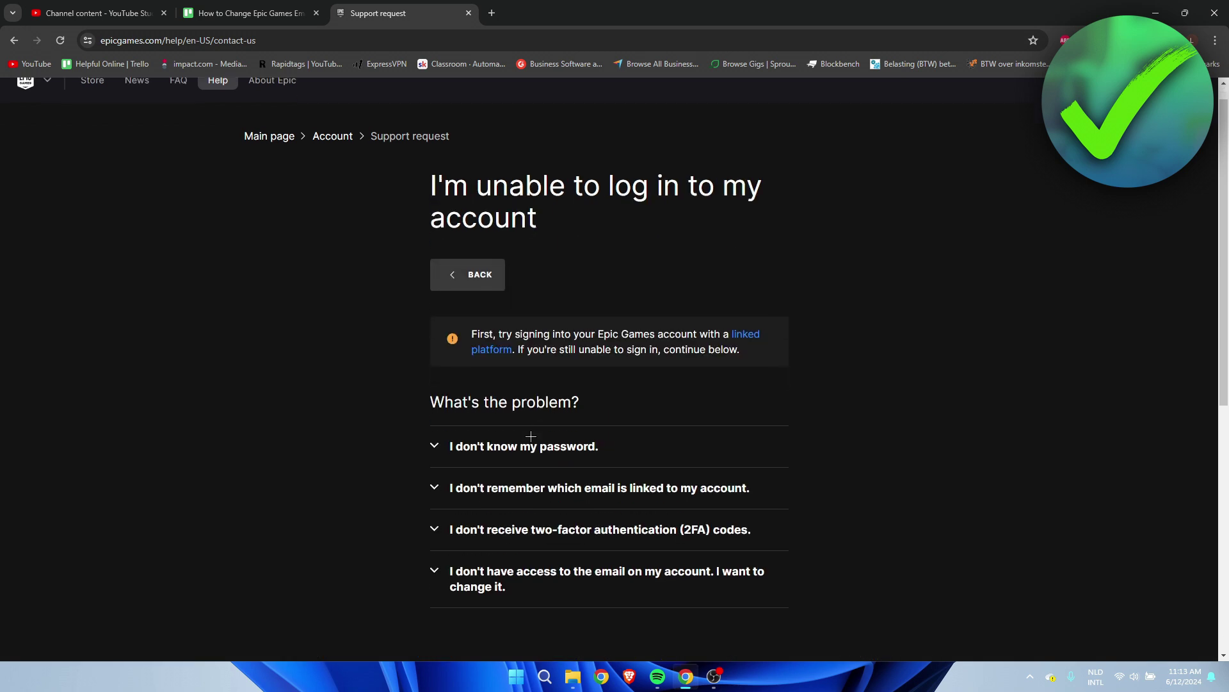
scroll(524, 462, down, 2)
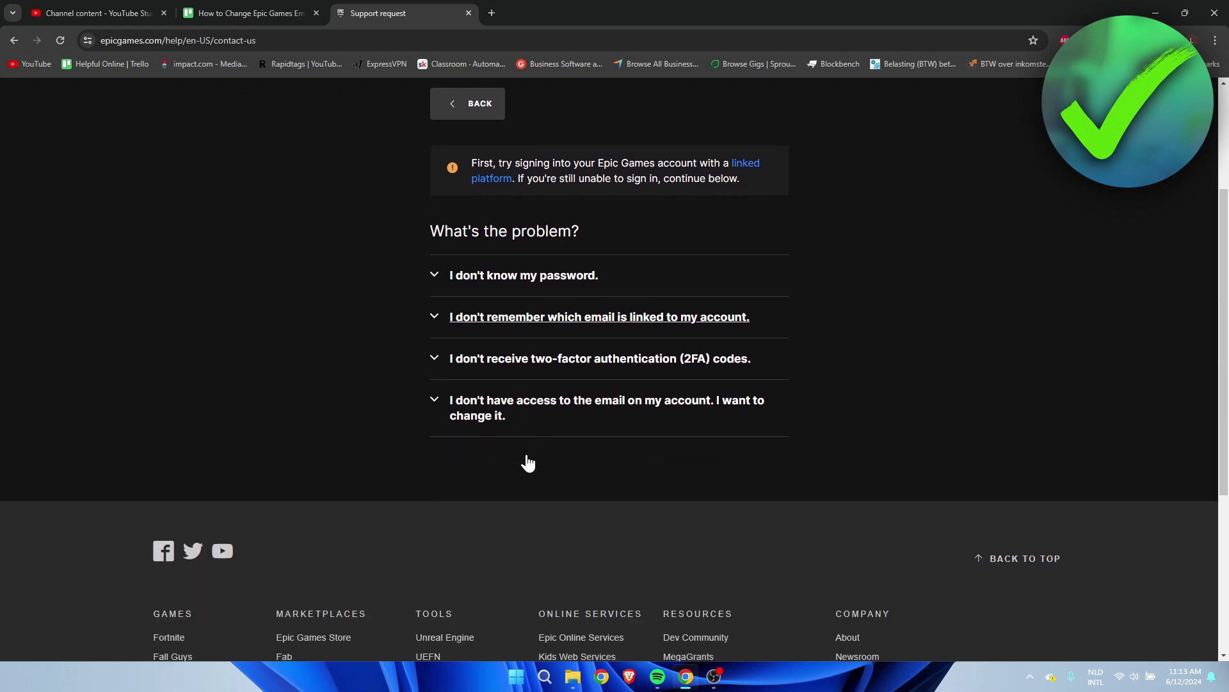
scroll(525, 461, up, 1)
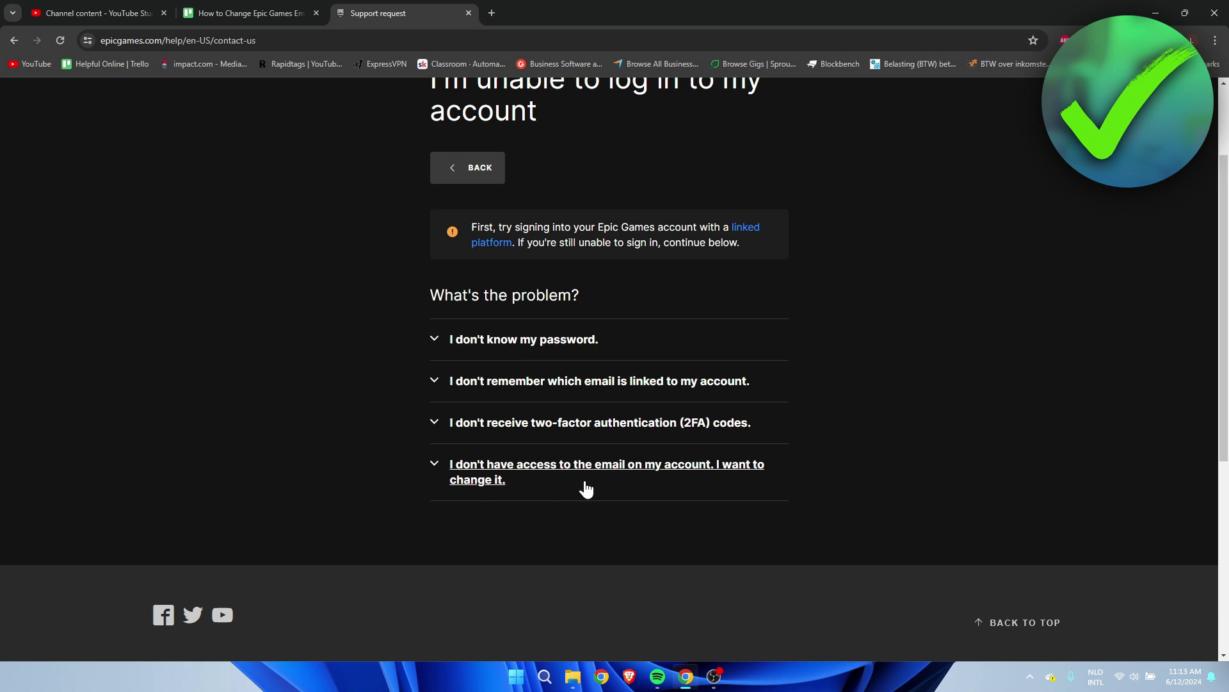
click(597, 490)
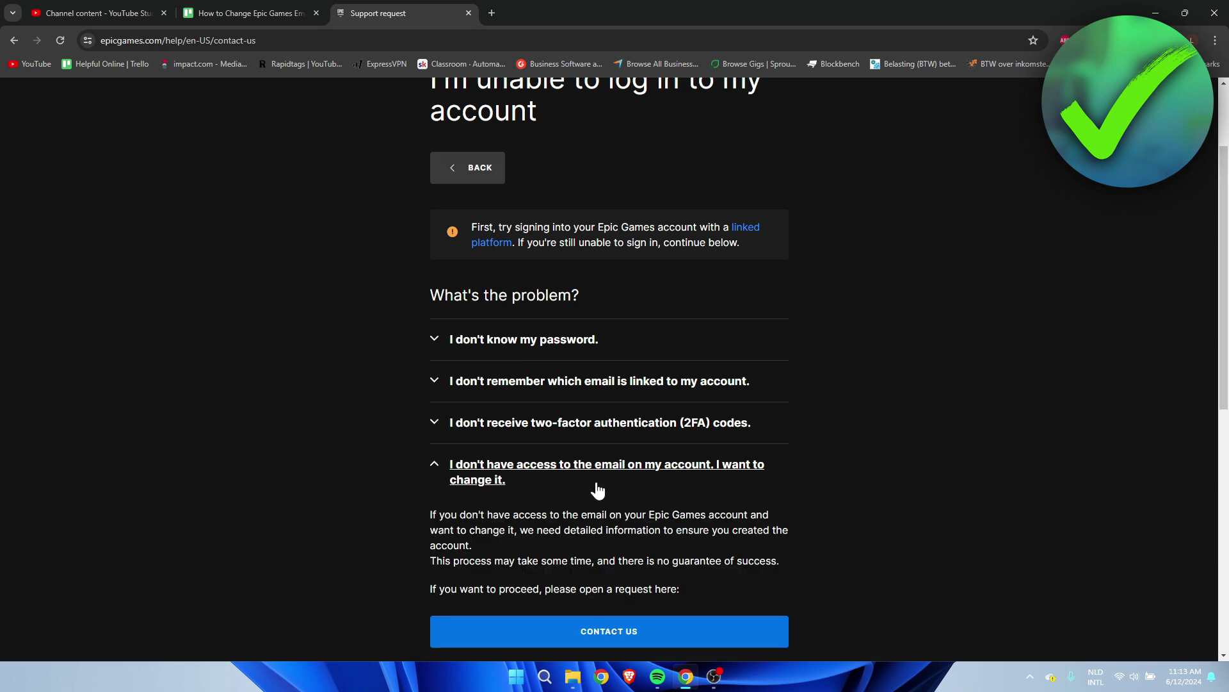
scroll(597, 490, down, 2)
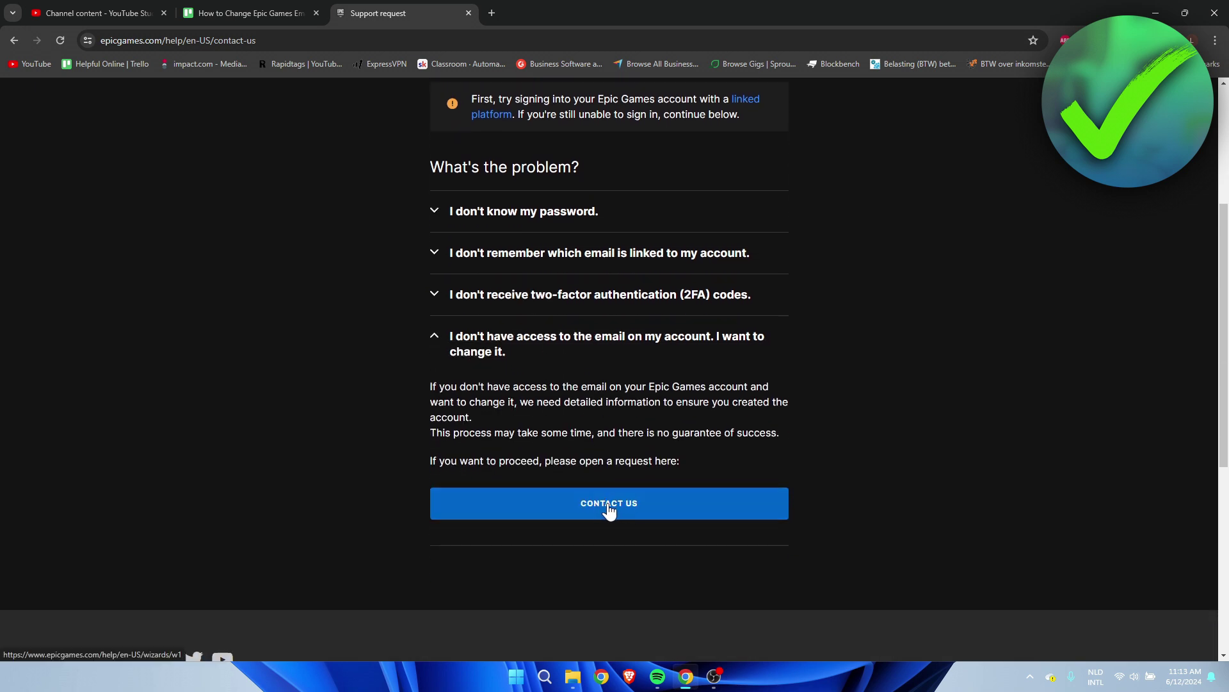
click(636, 508)
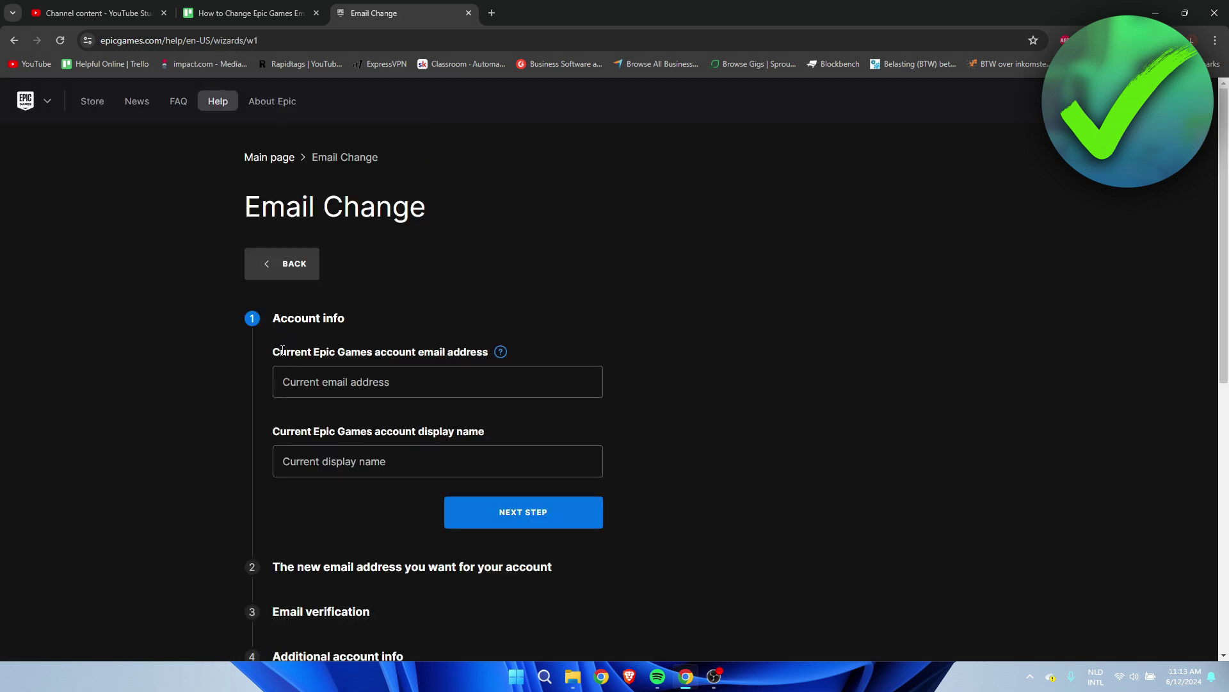
- Enter the current account email and display name, then continue to the next step
drag(280, 353, 521, 337)
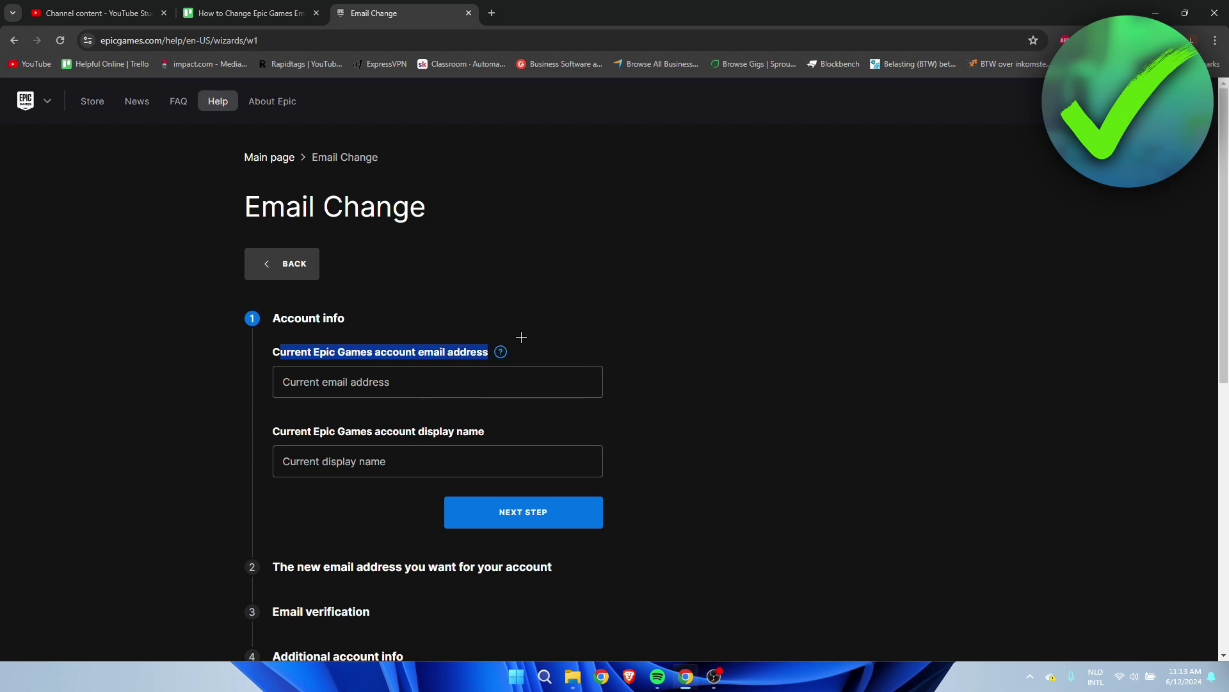
click(521, 337)
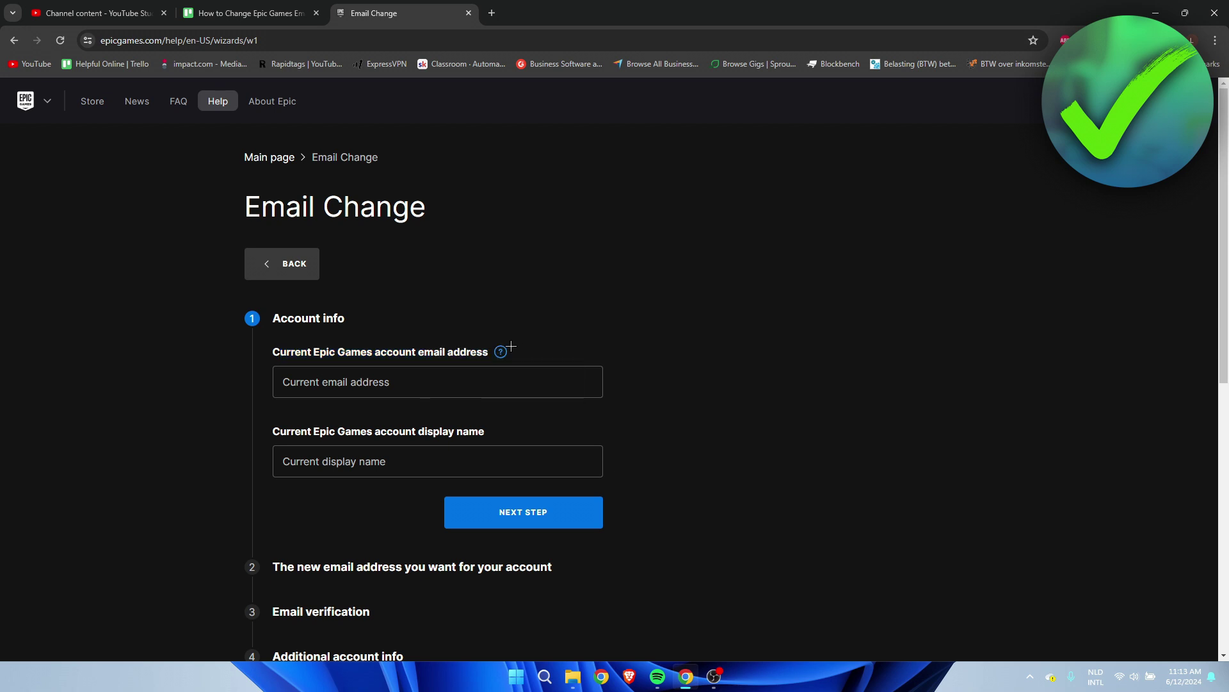
drag(263, 438, 488, 429)
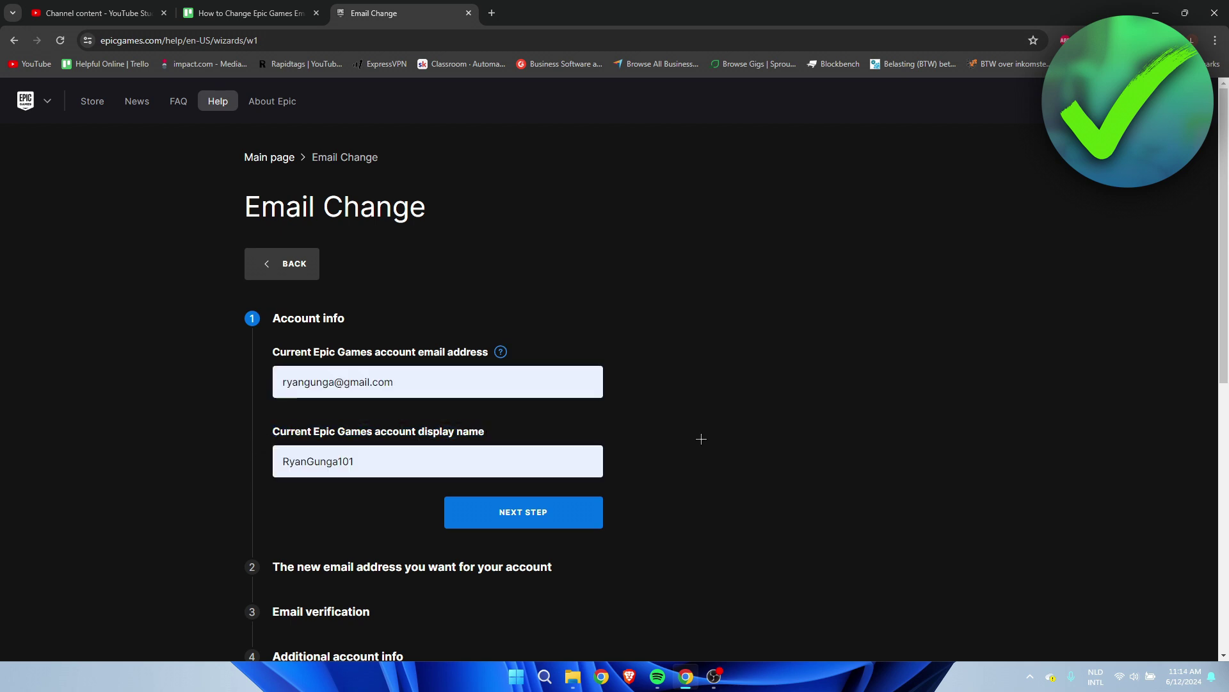
click(525, 519)
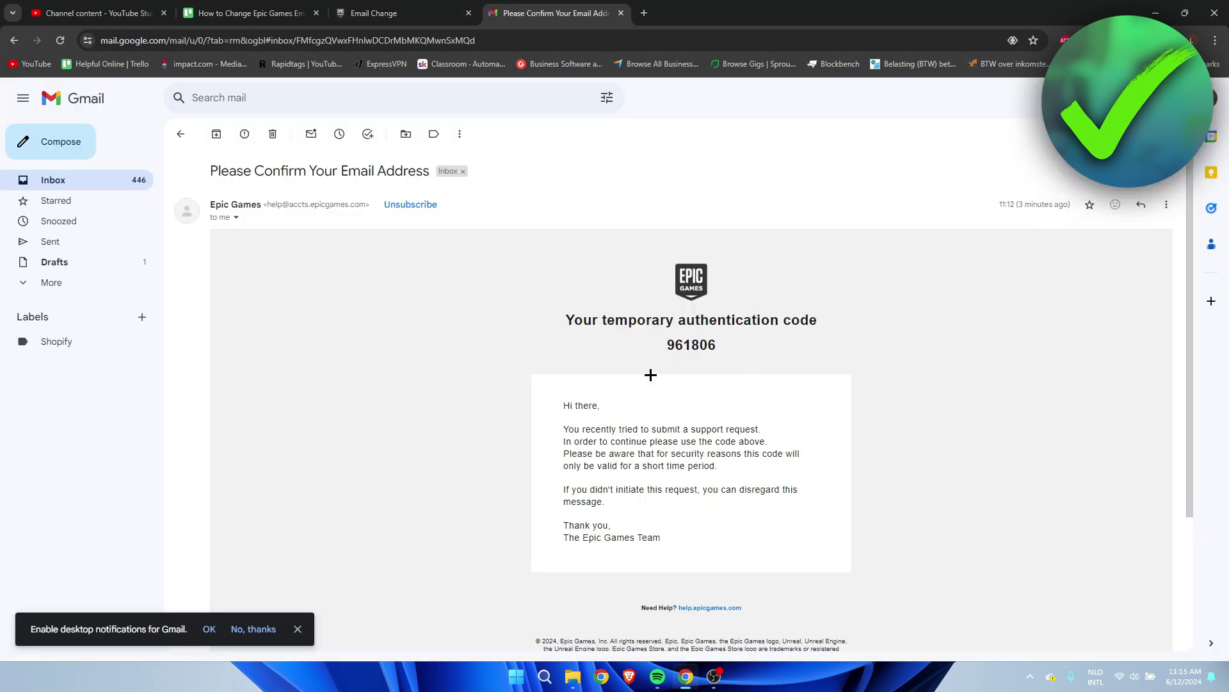
- Copy the verification code from the Gmail message and enter it in the verification field
double_click(679, 344)
key(ctrl+c)
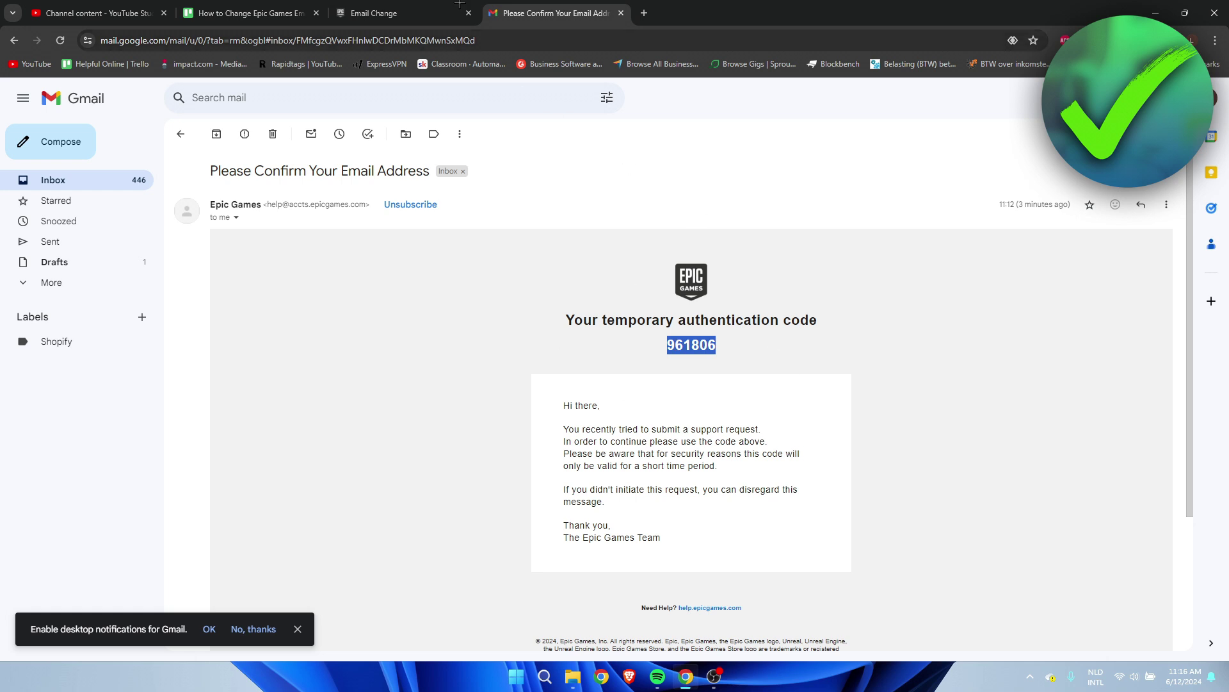
click(374, 12)
click(382, 233)
key(ctrl+v)
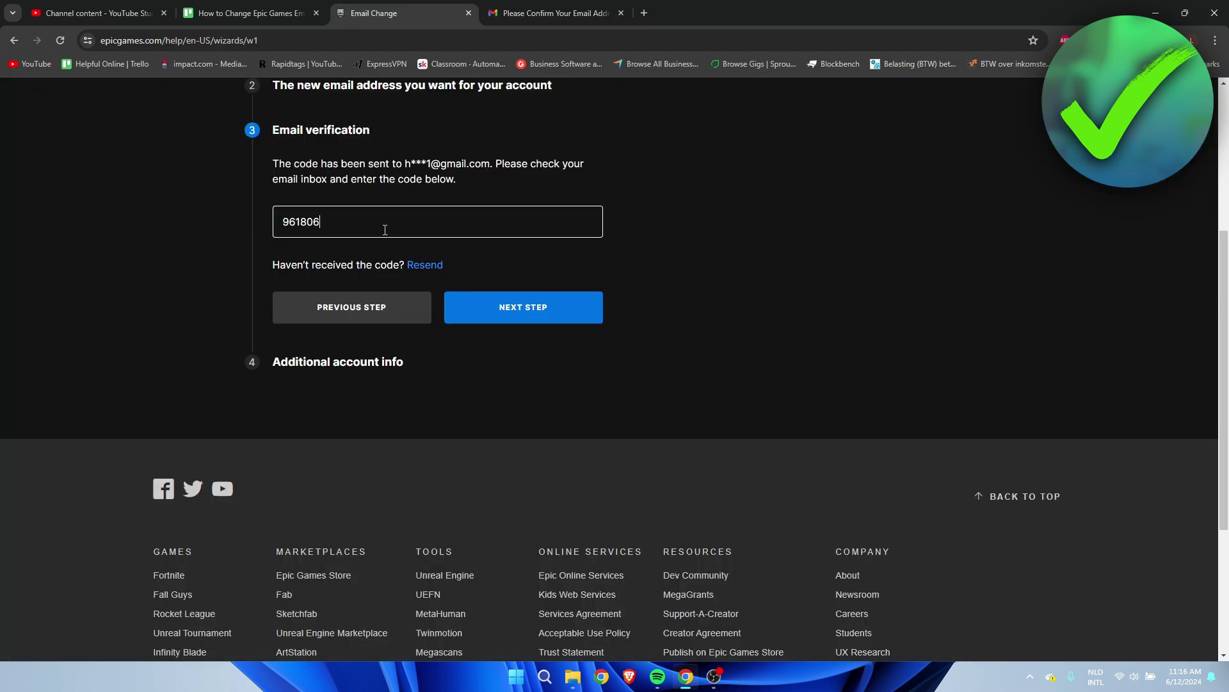
click(546, 312)
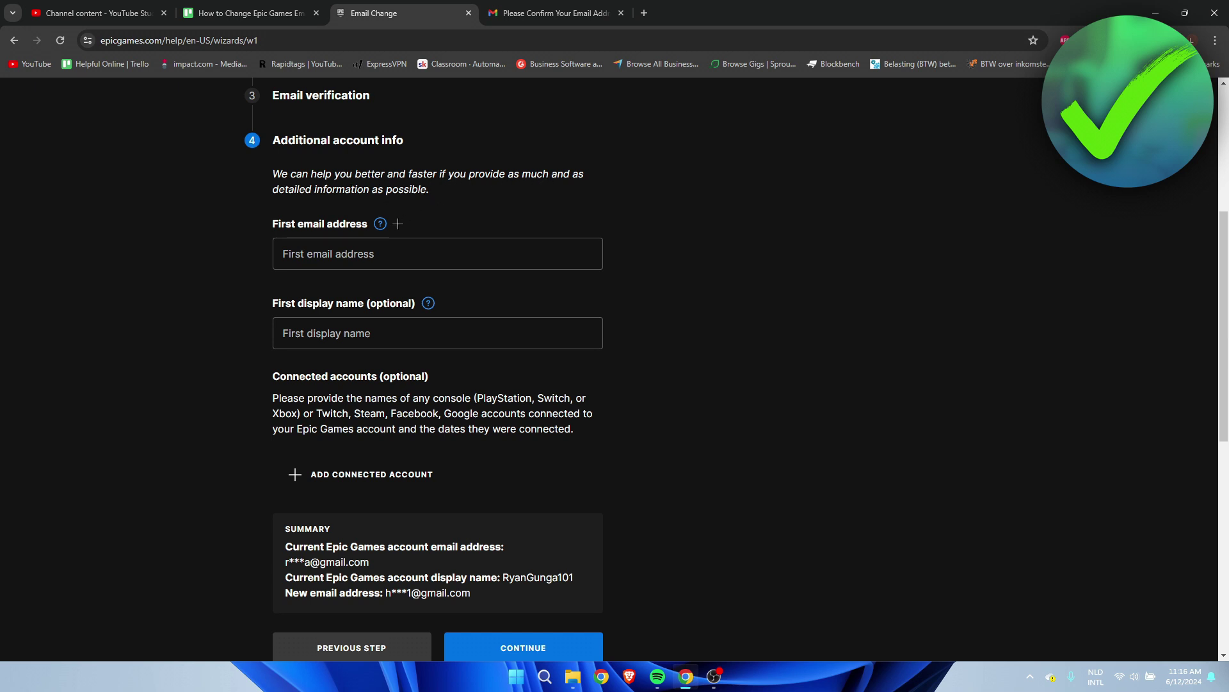
mouse_move(378, 226)
mouse_move(430, 303)
click(384, 477)
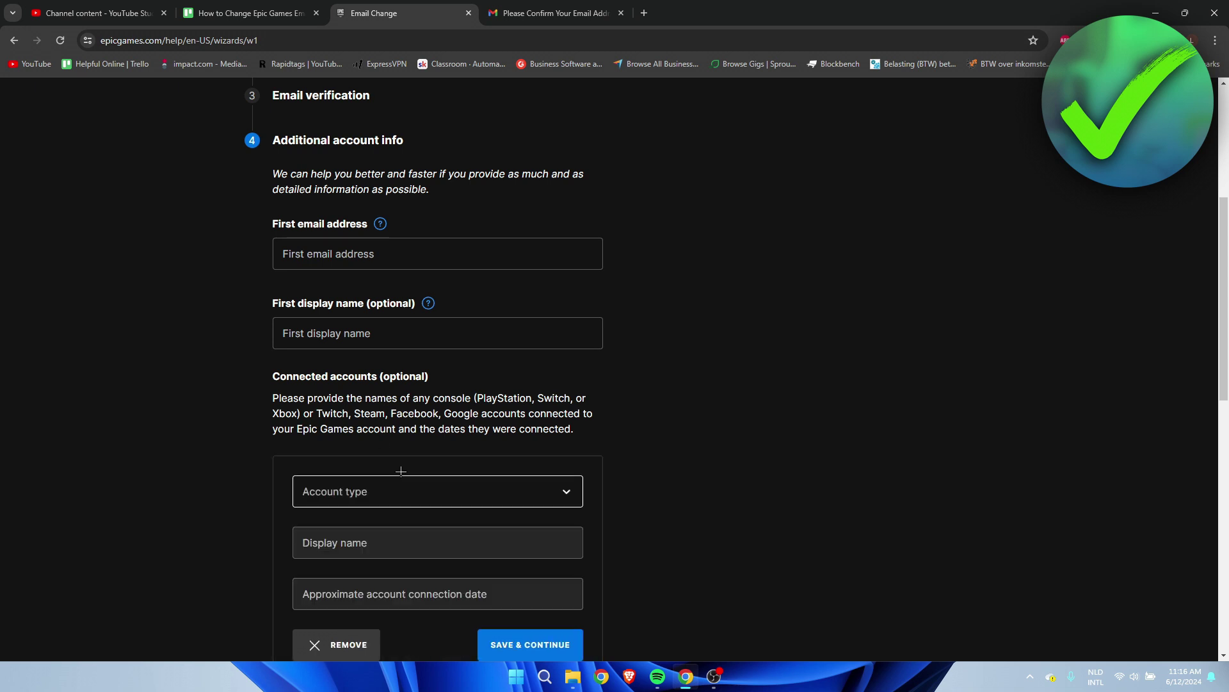
scroll(409, 449, down, 2)
click(451, 368)
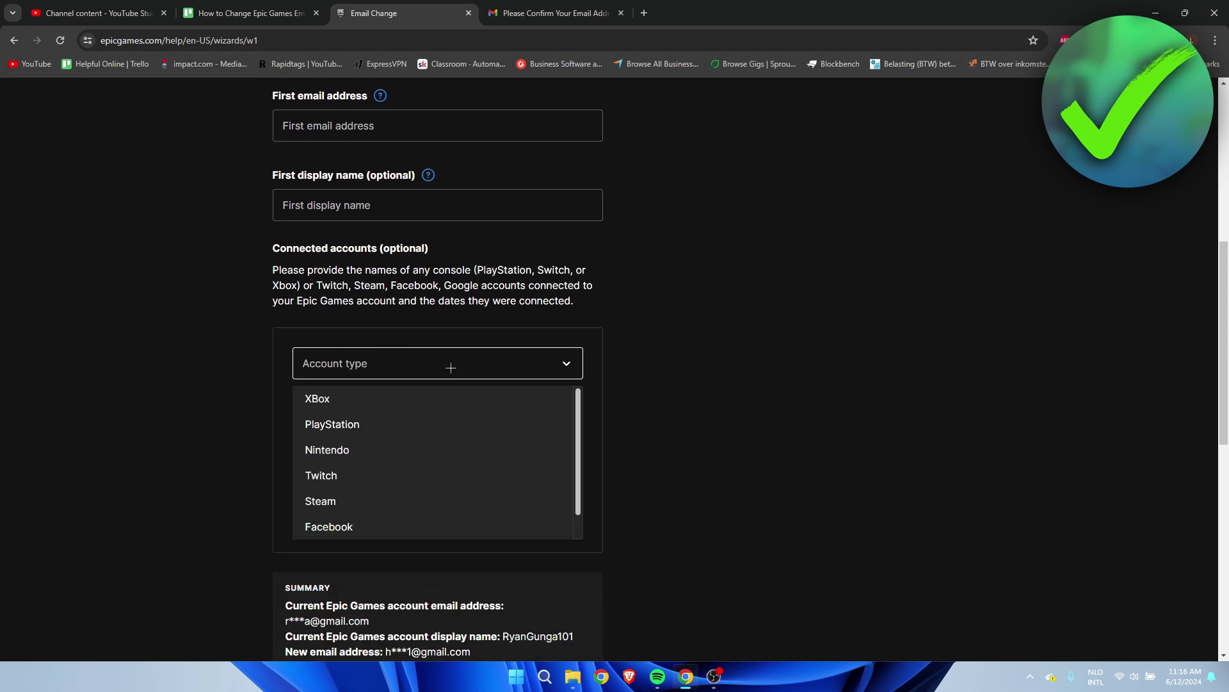
click(433, 424)
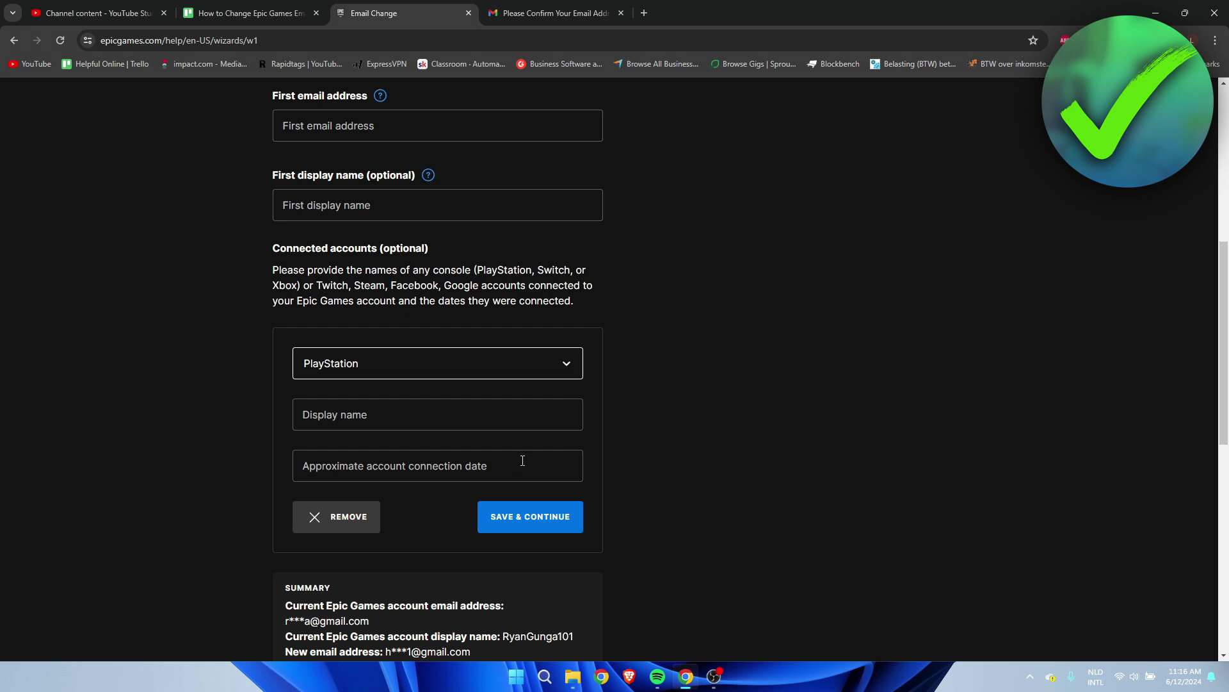
click(669, 452)
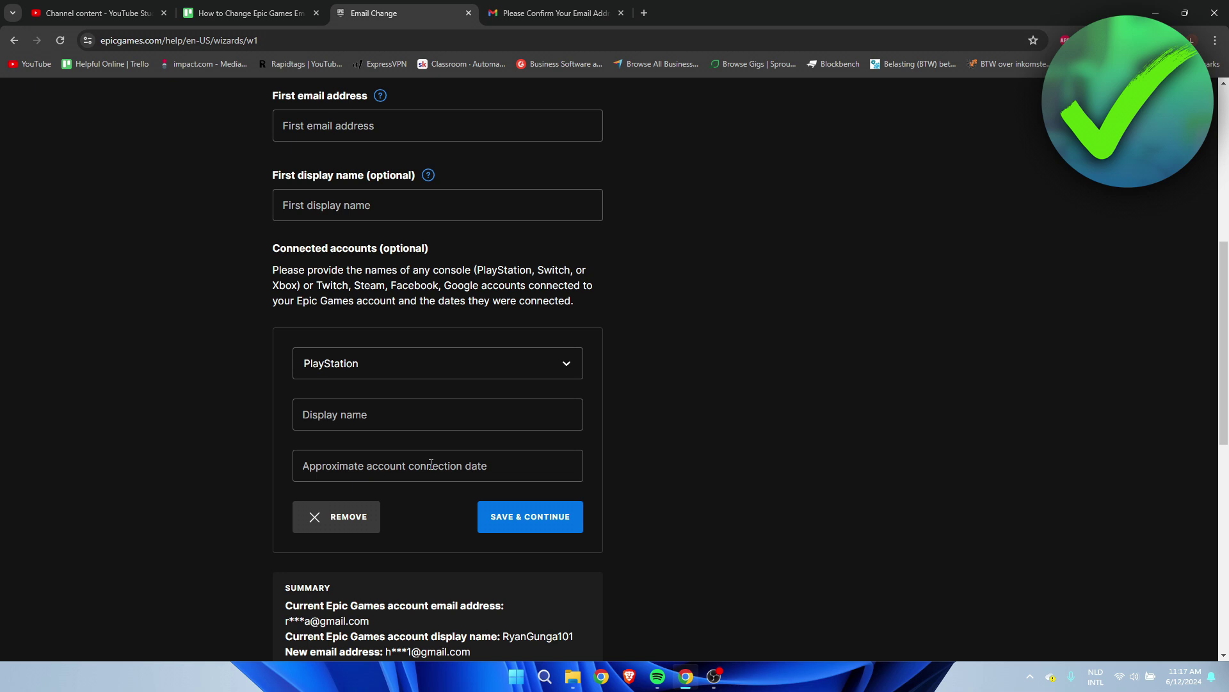
click(399, 461)
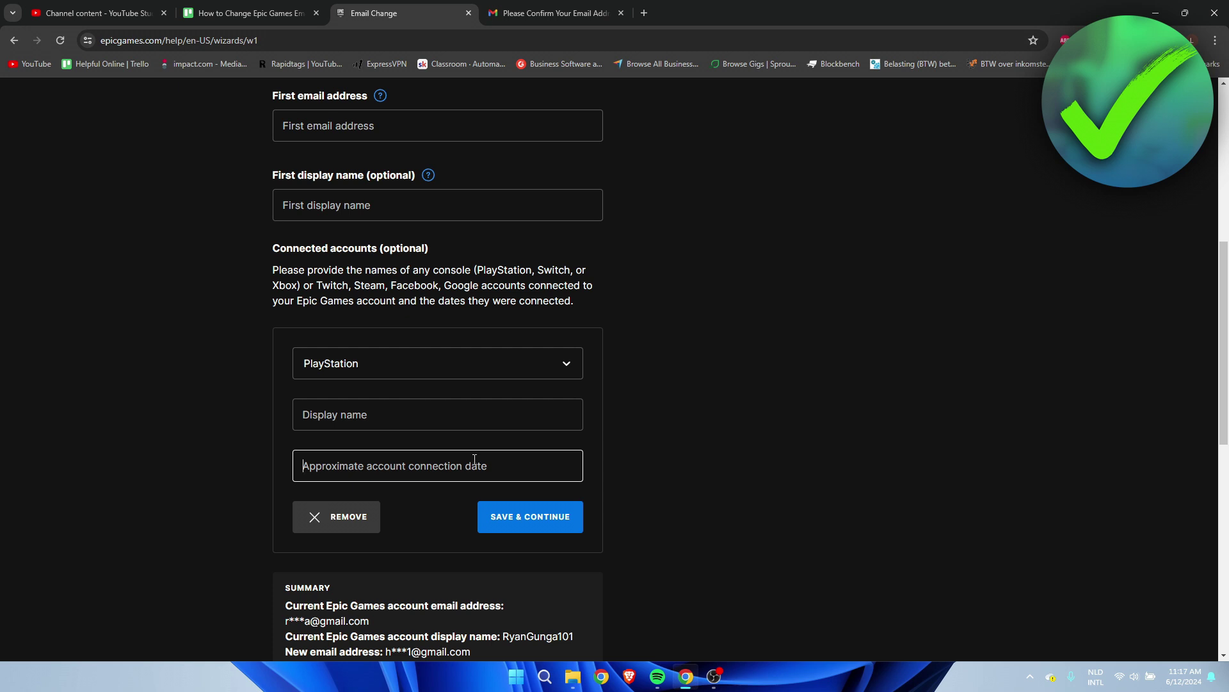
click(514, 362)
scroll(455, 442, down, 1)
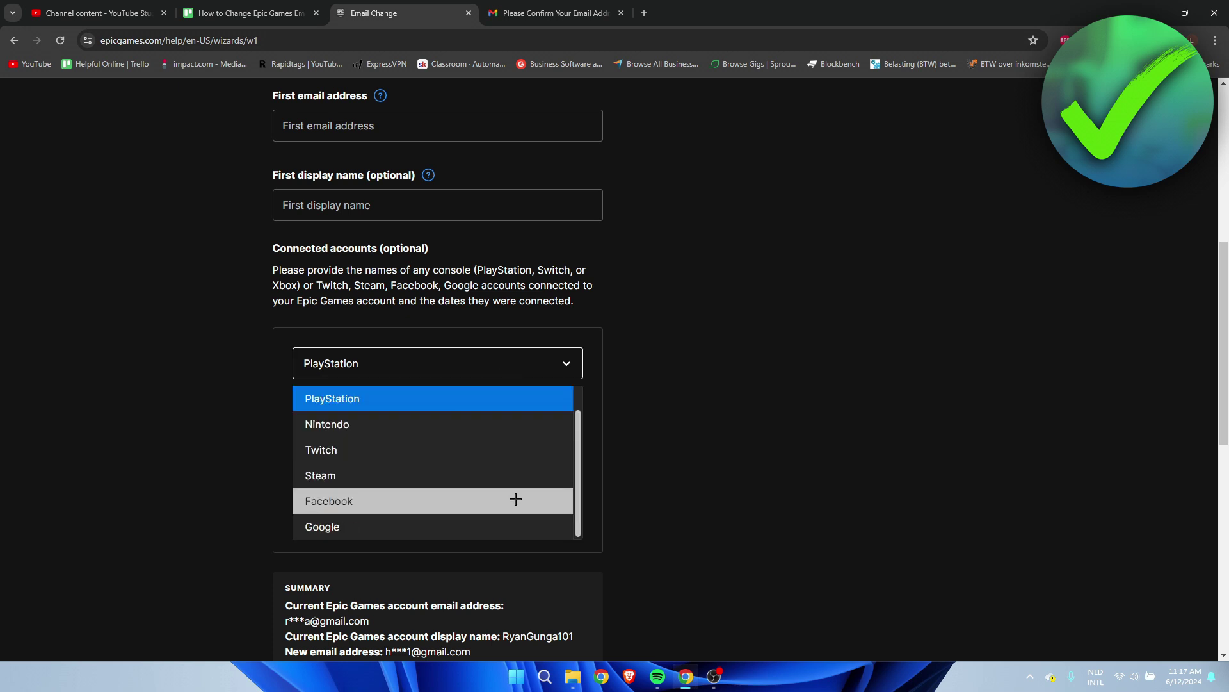
click(367, 524)
click(409, 371)
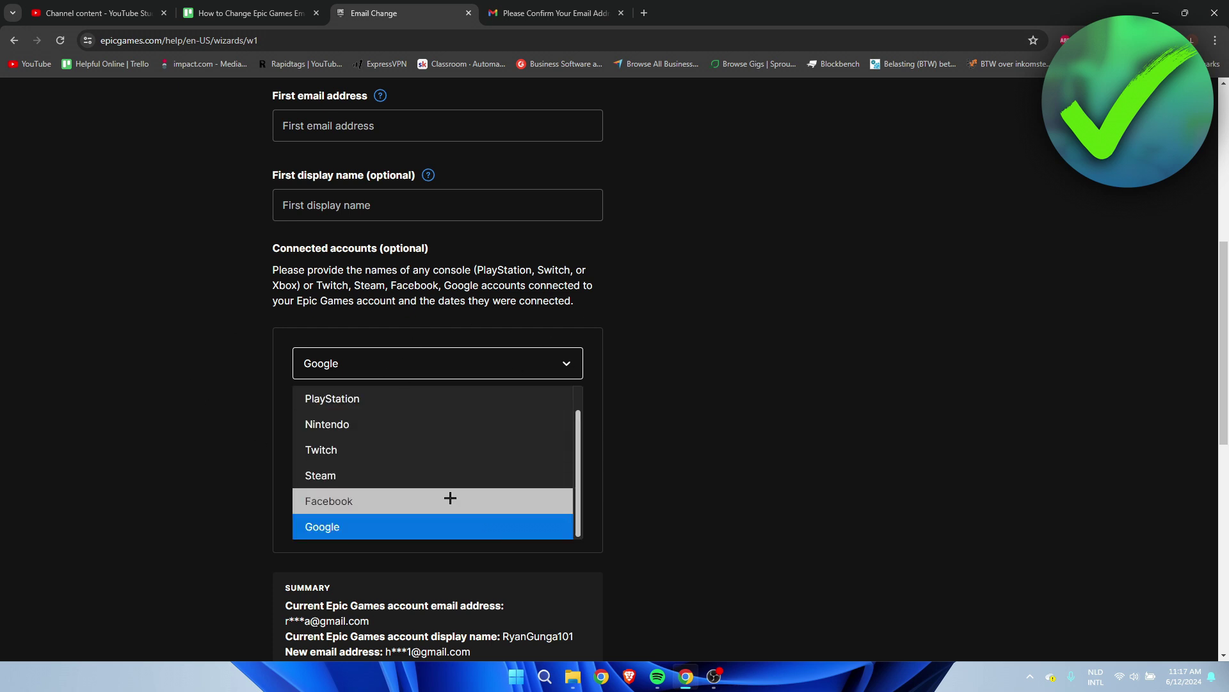
click(982, 338)
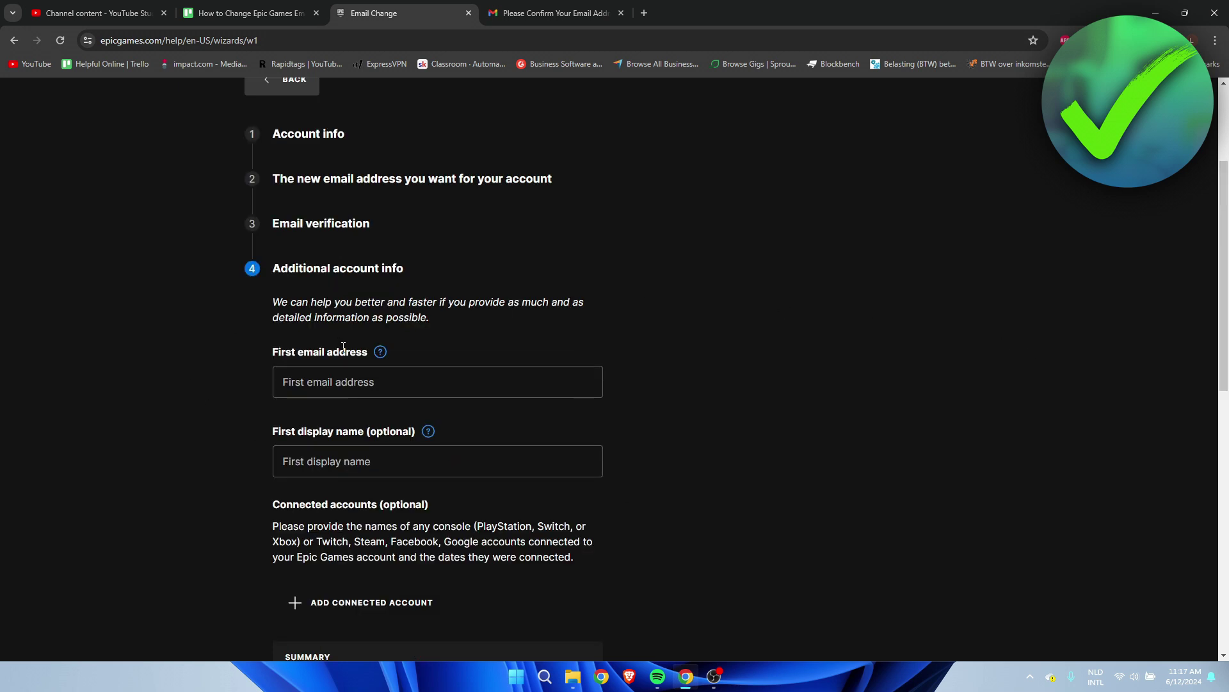
mouse_move(380, 351)
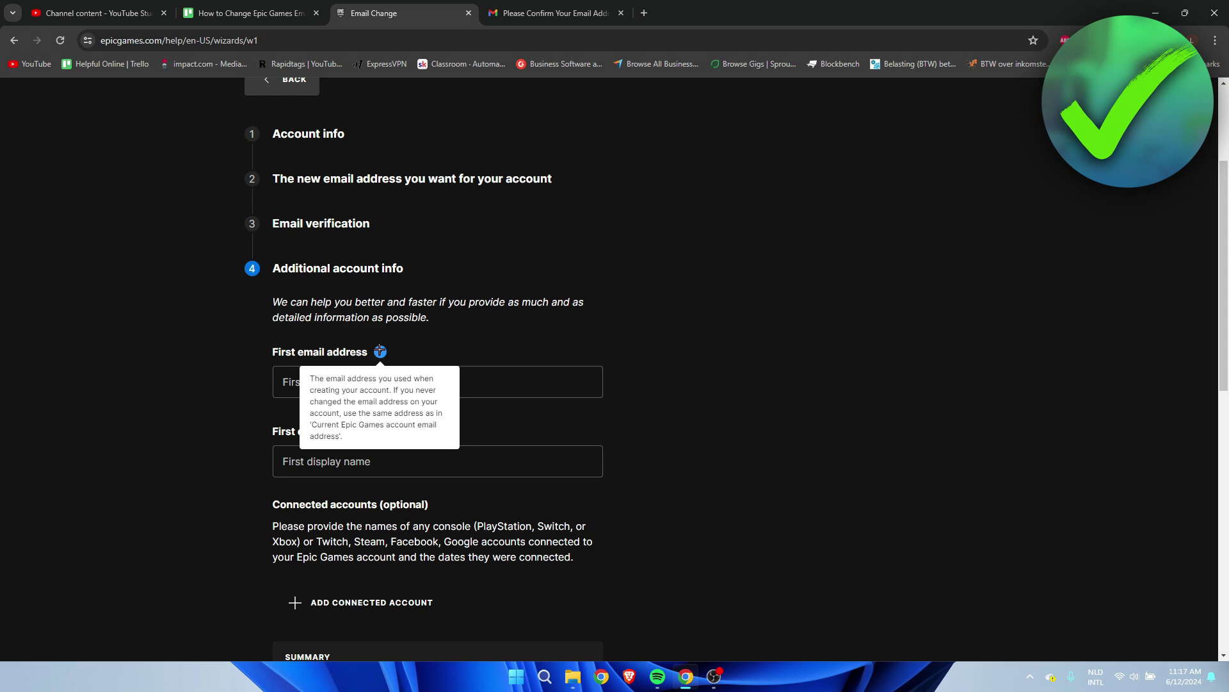
scroll(680, 368, down, 4)
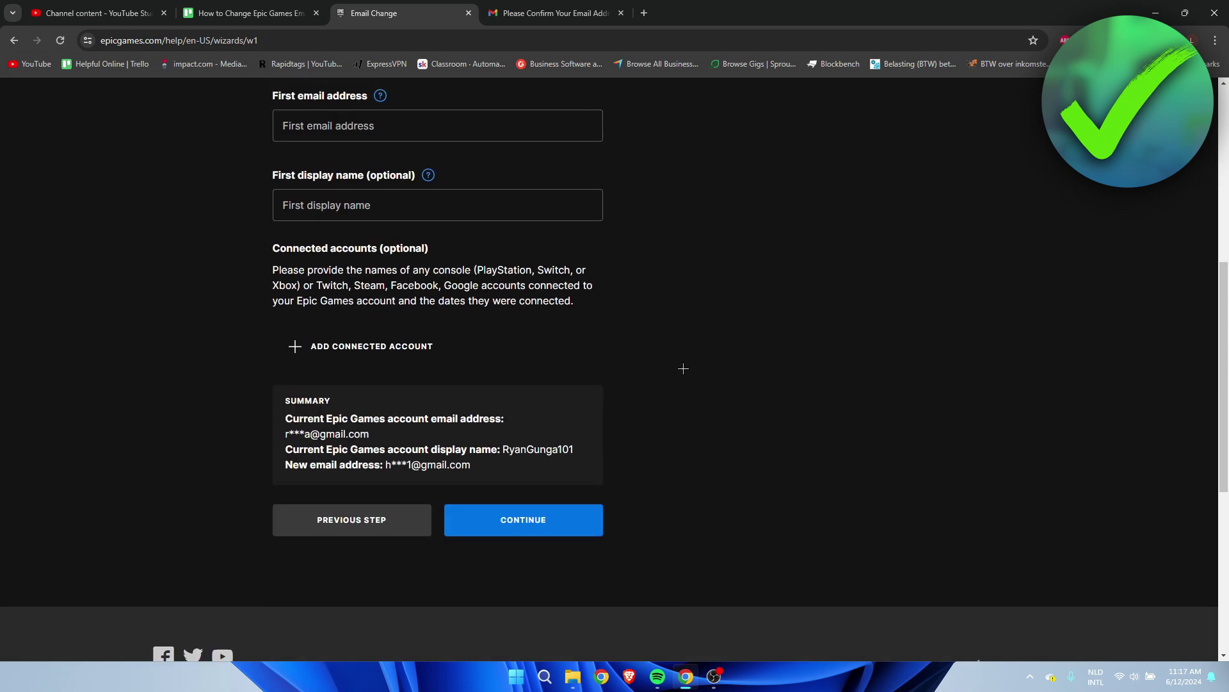
- Fill in the original account email as the first email address, confirm it created the account, and continue
scroll(406, 320, up, 3)
click(316, 306)
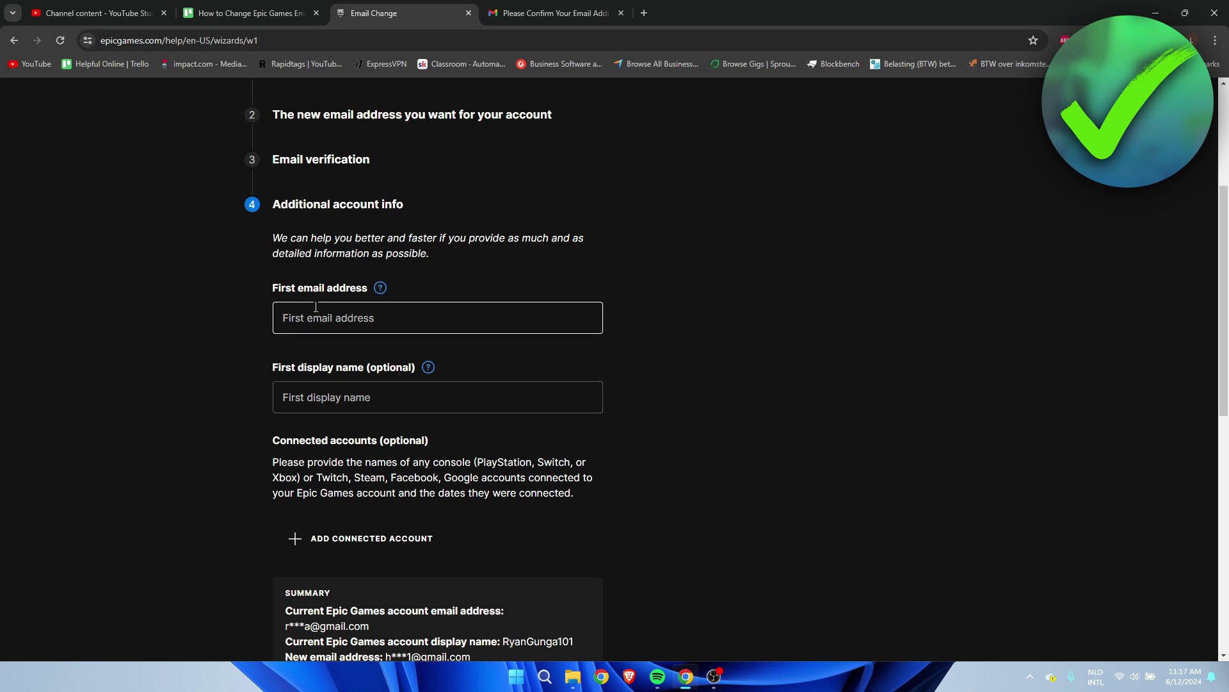
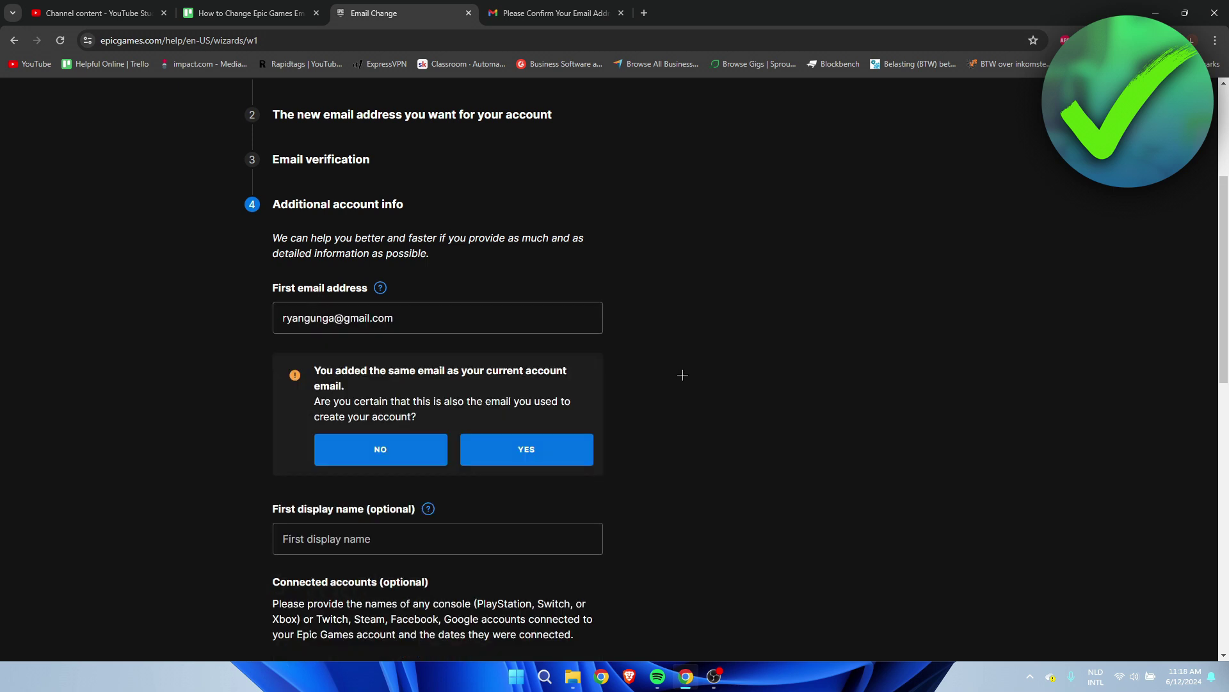
click(533, 453)
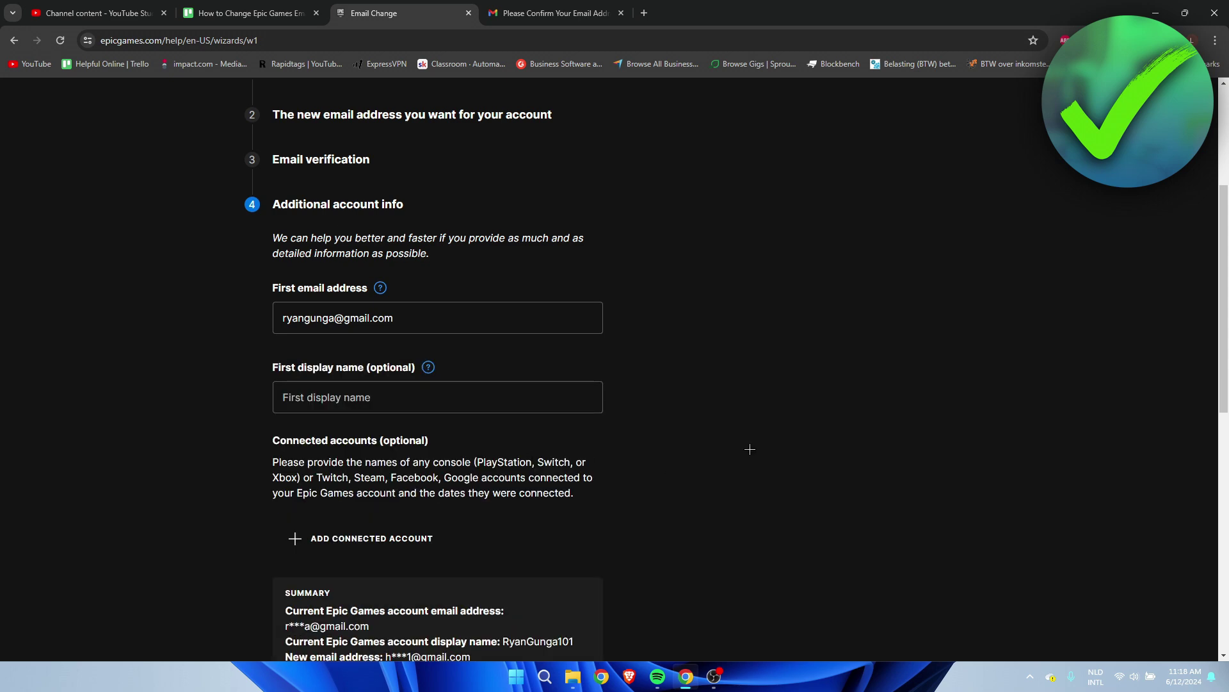
scroll(750, 449, down, 5)
scroll(749, 447, up, 1)
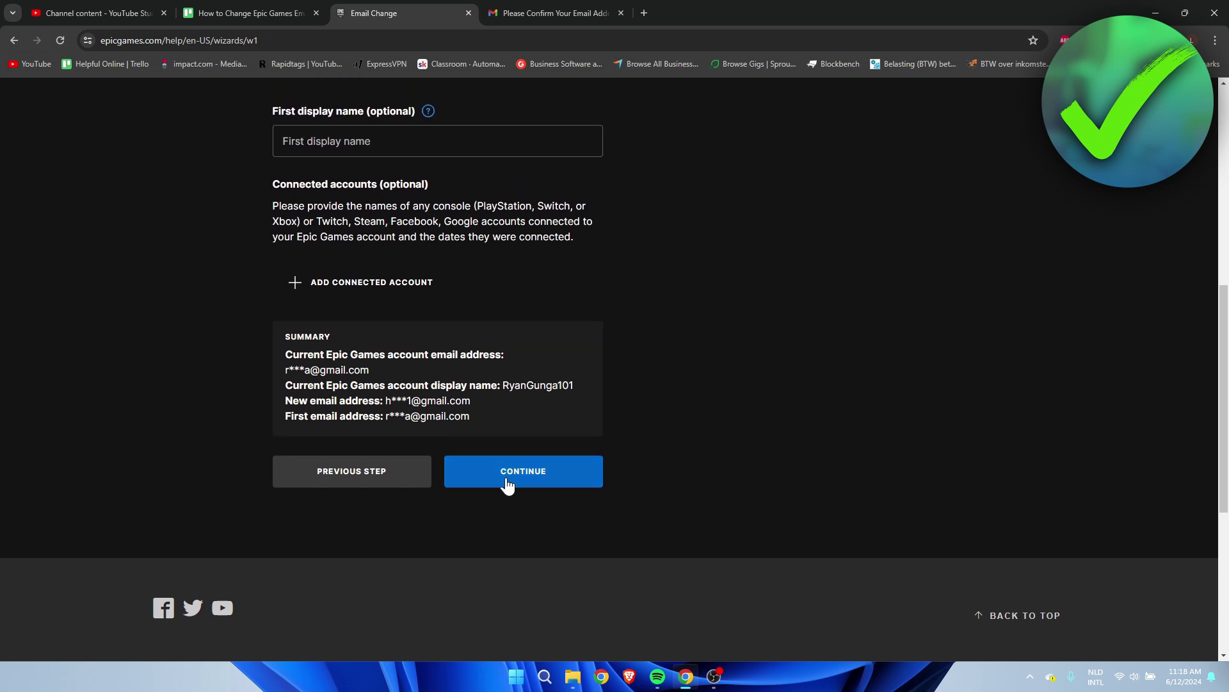
click(513, 483)
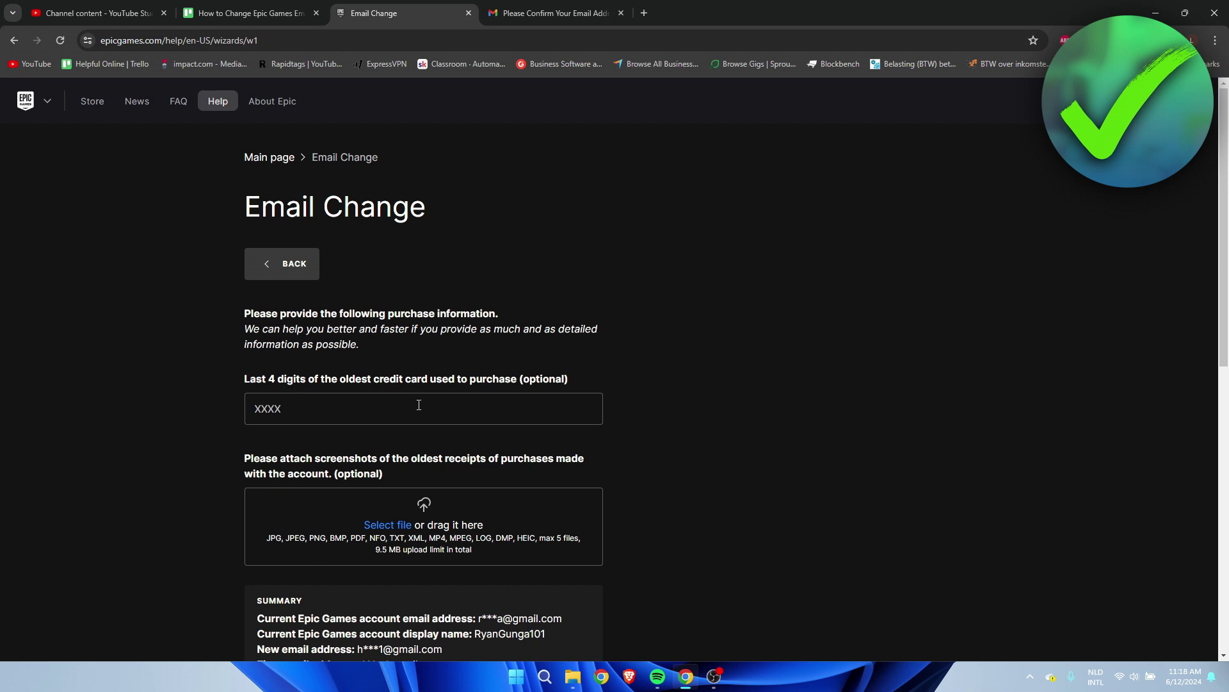
- Read the credit card digits and receipt screenshots fields on the purchase information step
drag(244, 379, 593, 380)
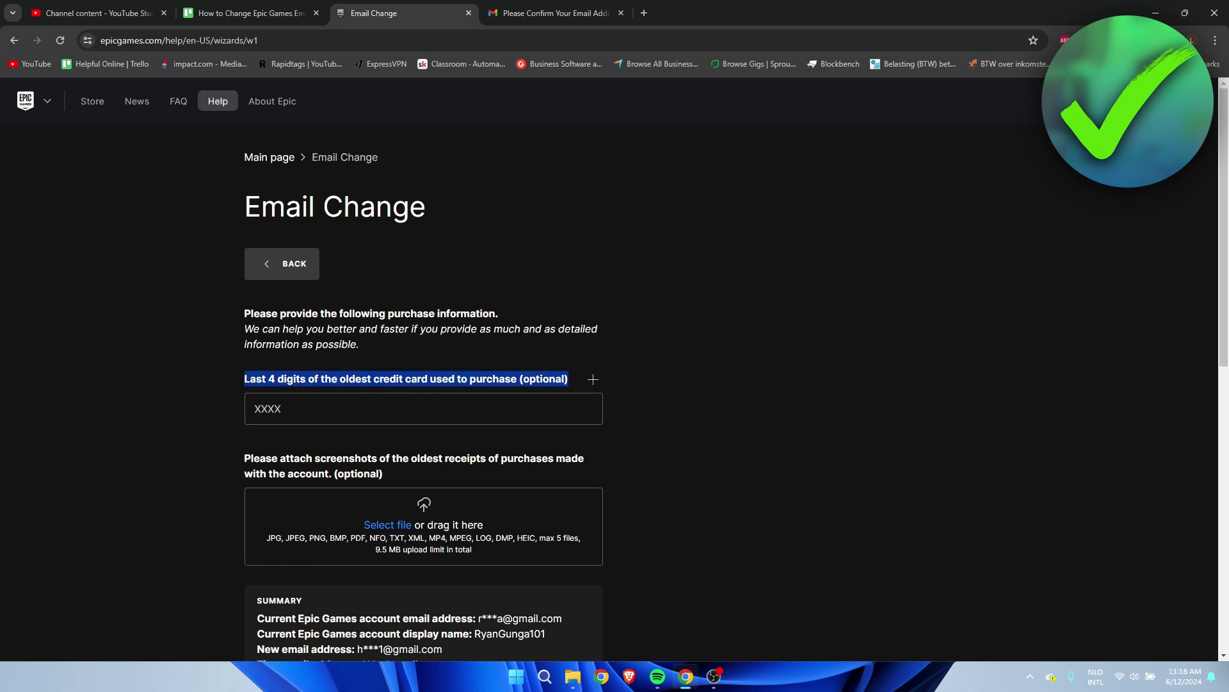
click(593, 379)
scroll(593, 379, down, 2)
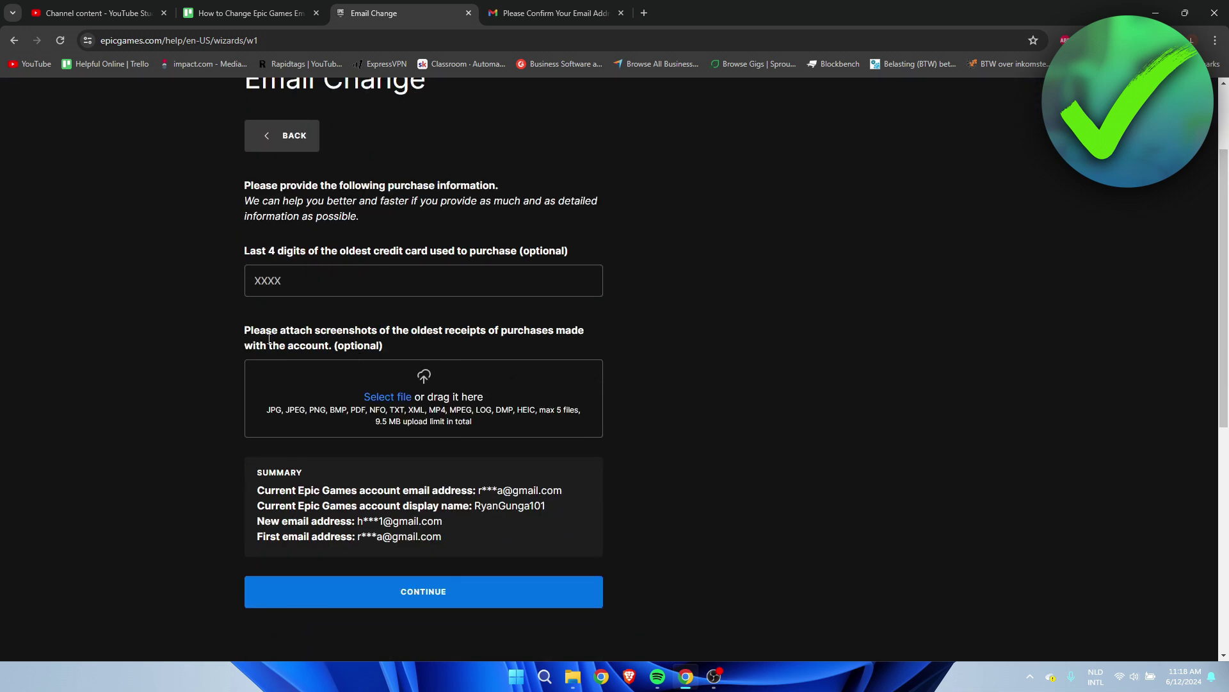
drag(242, 331, 526, 330)
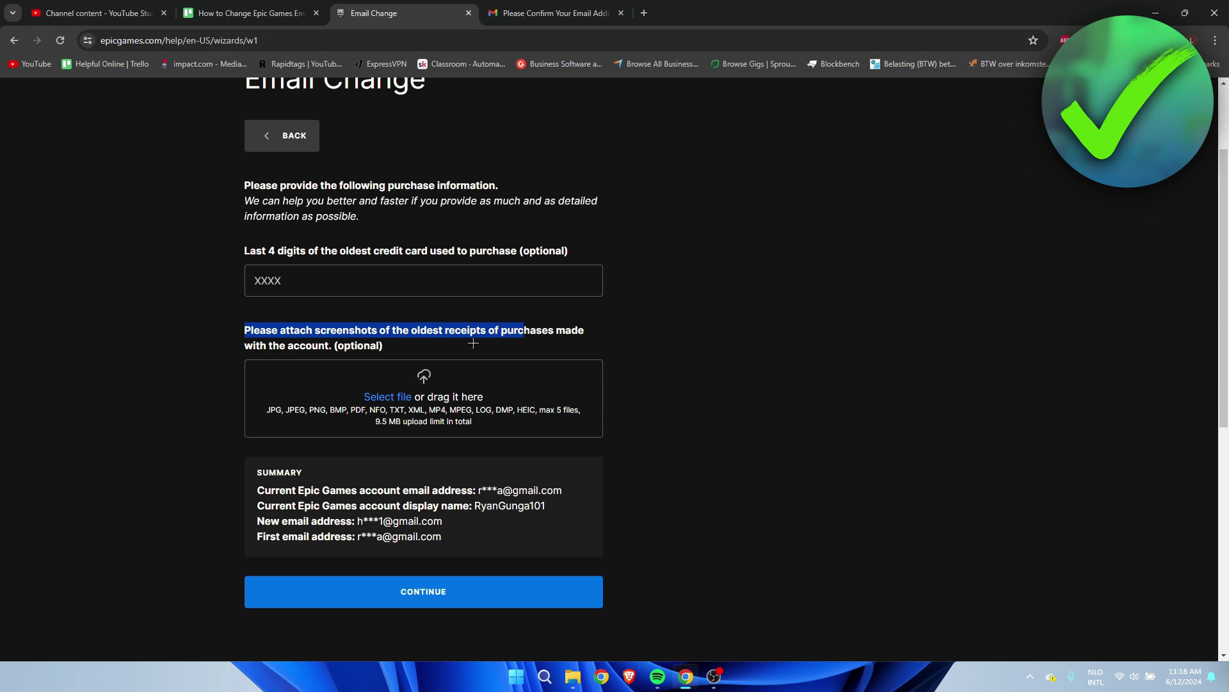
click(462, 345)
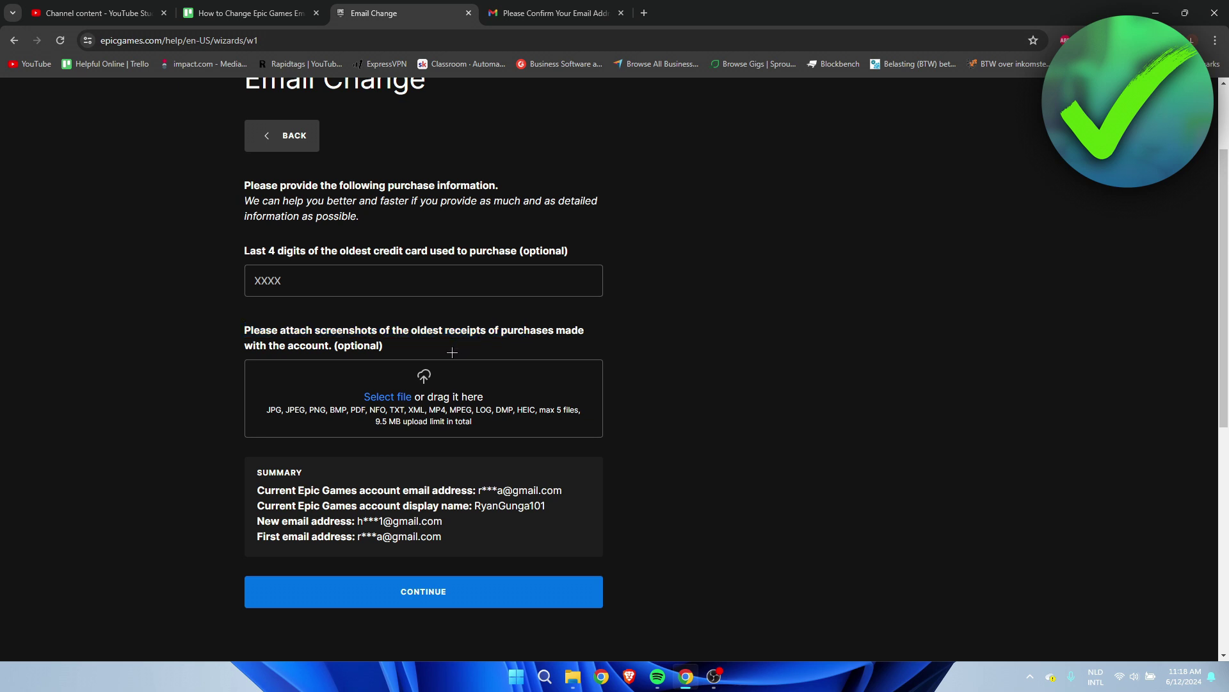